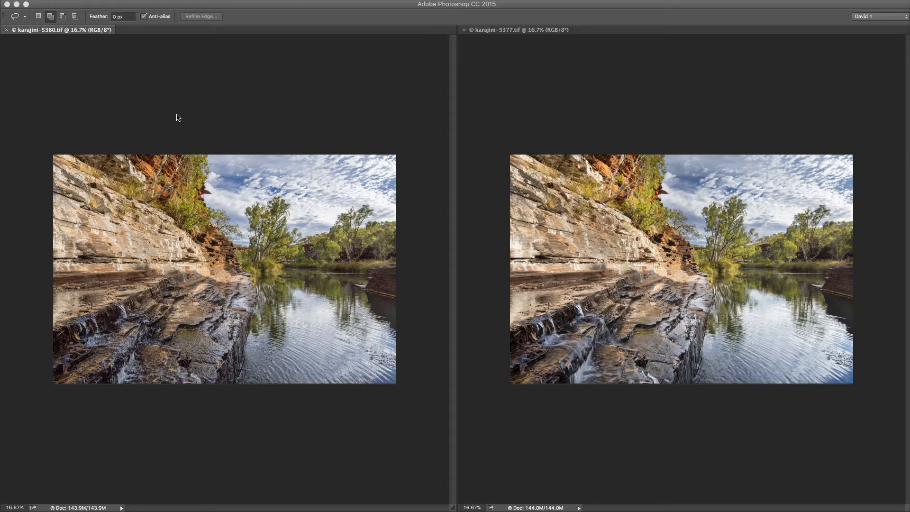
# Step: Enlarge karajini-5380.tif to 66.7% to view the rock ledge and riverbank in detail
pyautogui.click(185, 100)
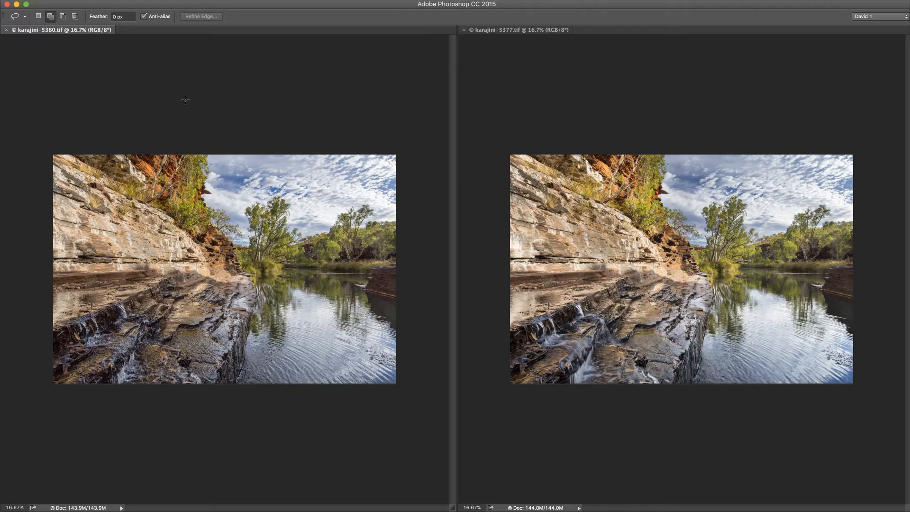
pyautogui.press('super+plus')
pyautogui.press('super+plus')
pyautogui.press('super+plus')
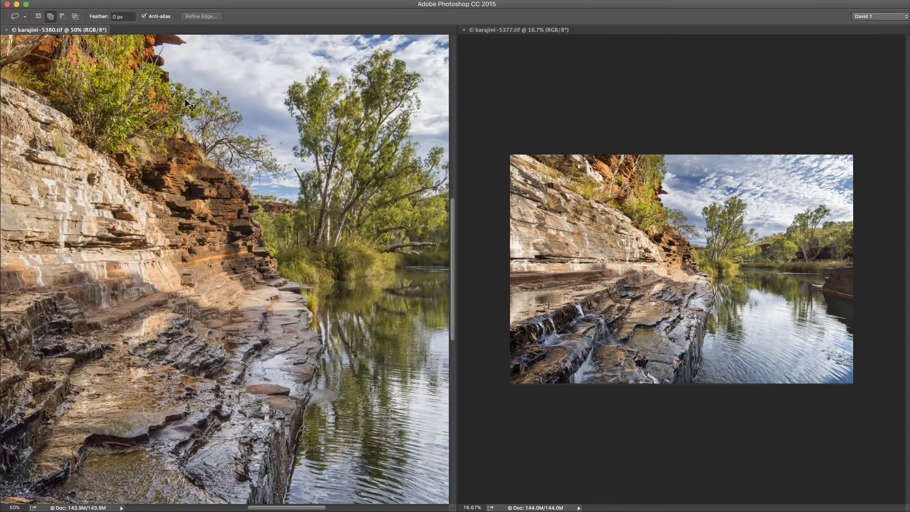
pyautogui.press('super+plus')
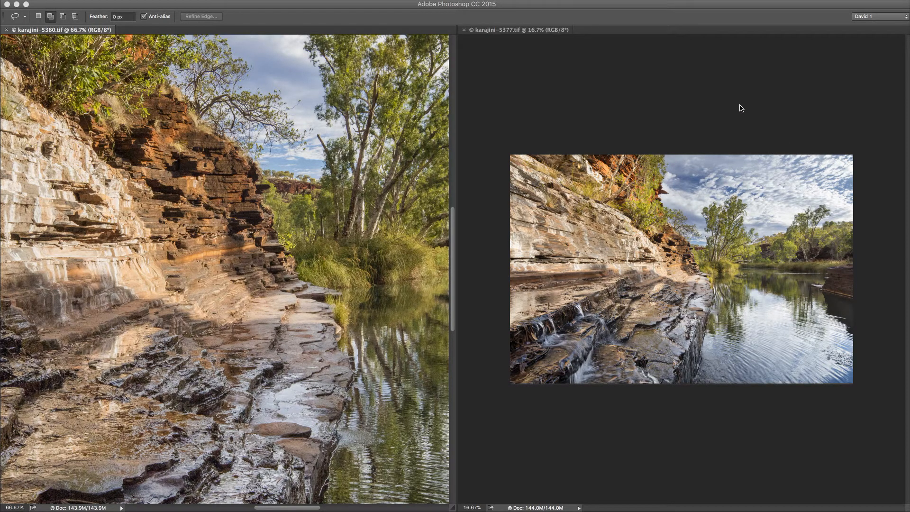
# Step: Make karajini-5377.tif active, float the Navigator over its window and enlarge the image to 25%
pyautogui.click(780, 111)
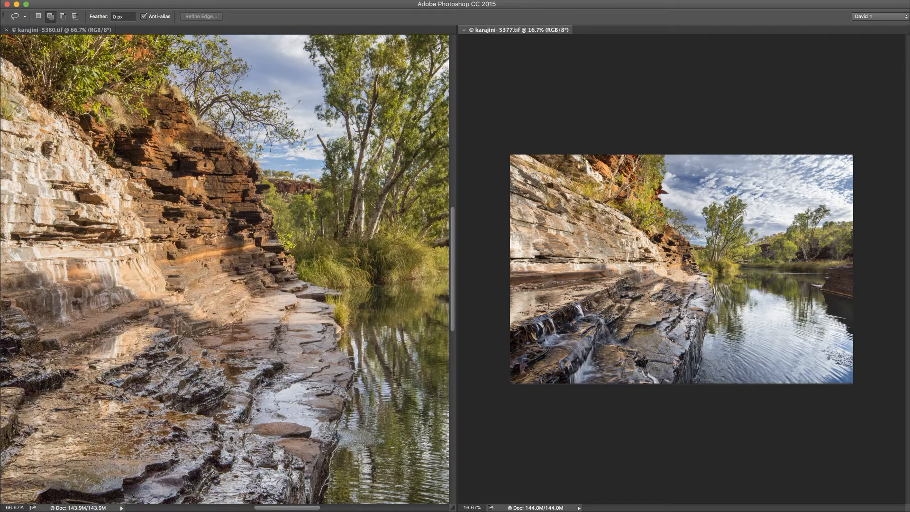
pyautogui.moveTo(909, 232); pyautogui.dragTo(750, 33)
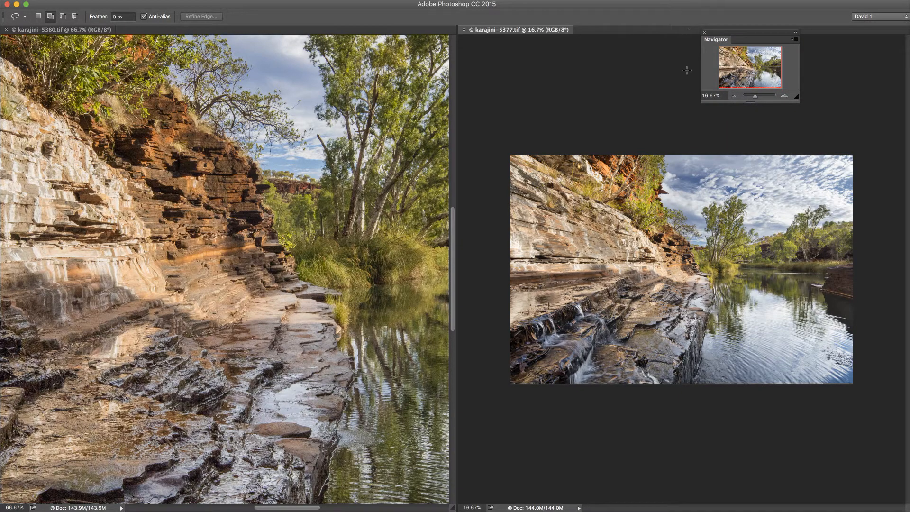
pyautogui.press('super+equal')
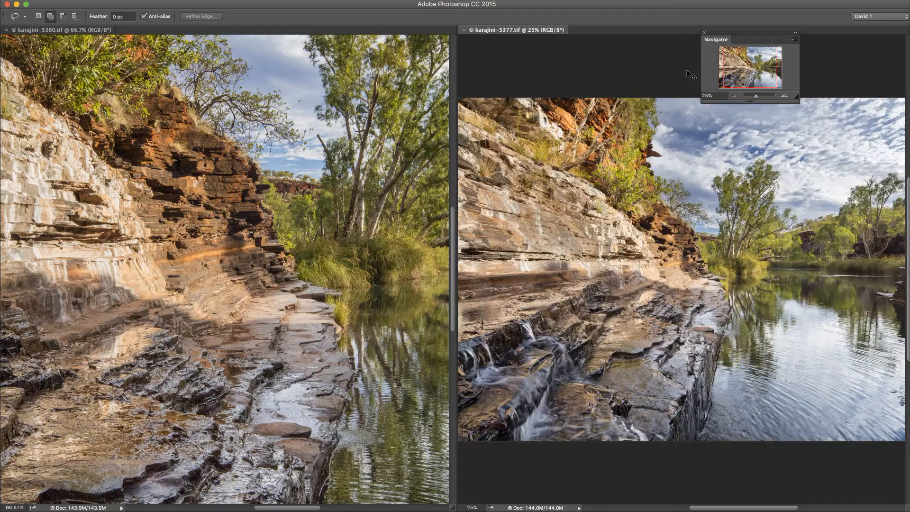
# Step: Examine the shadowed rock at the water's far right edge in karajini-5380.tif at 200% and at 100%
pyautogui.click(54, 31)
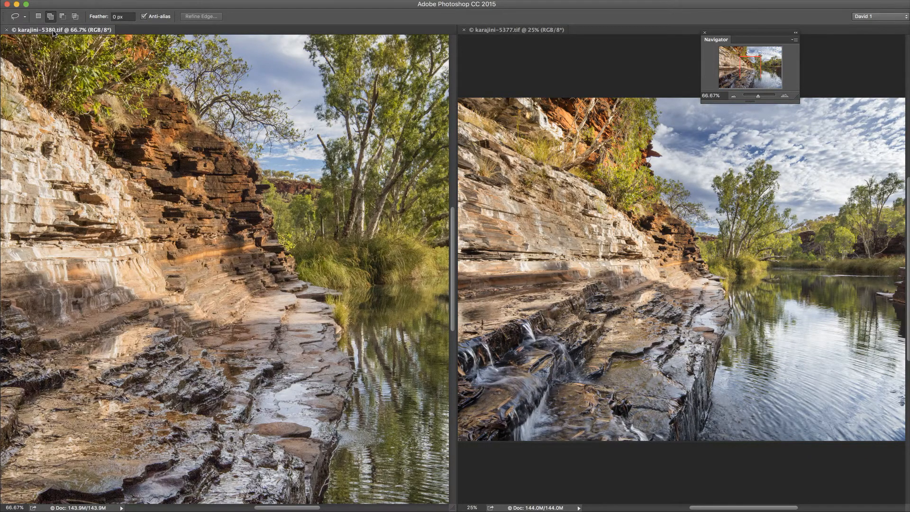
pyautogui.press('super+equal')
pyautogui.press('super+equal')
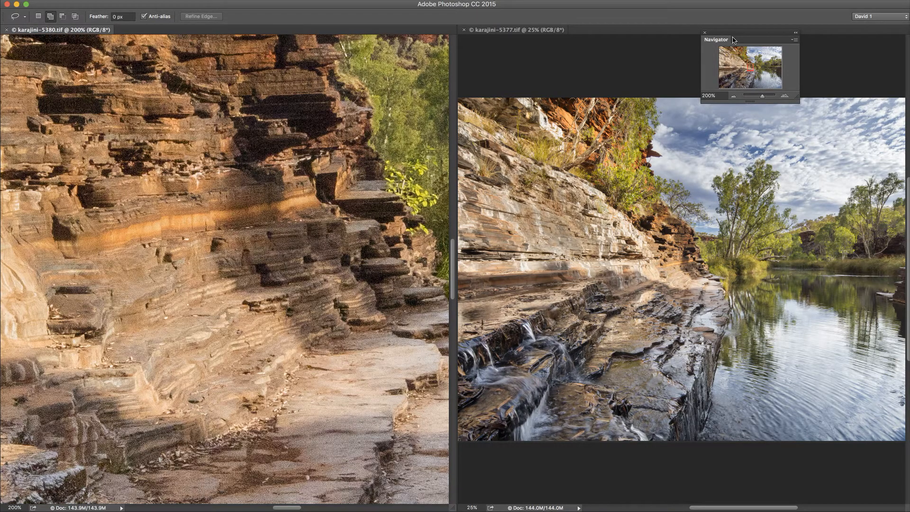
pyautogui.moveTo(751, 67); pyautogui.dragTo(779, 71)
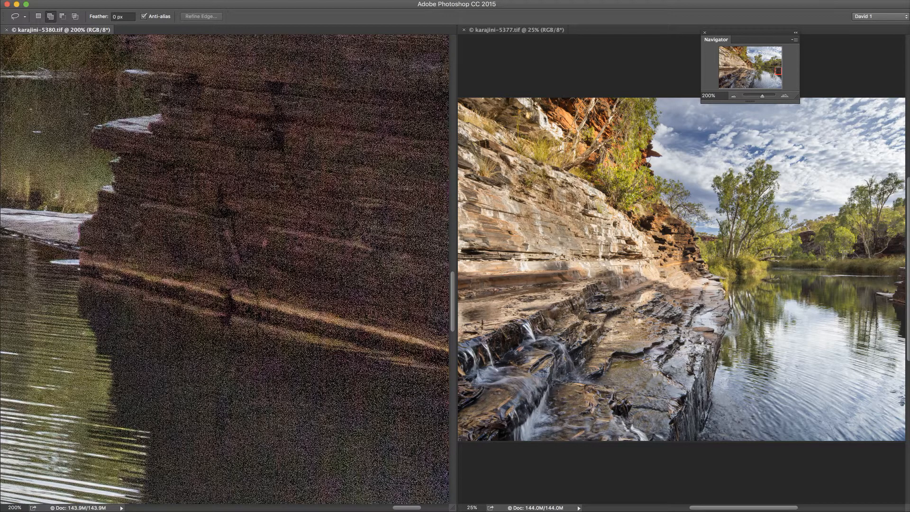
pyautogui.press('super+1')
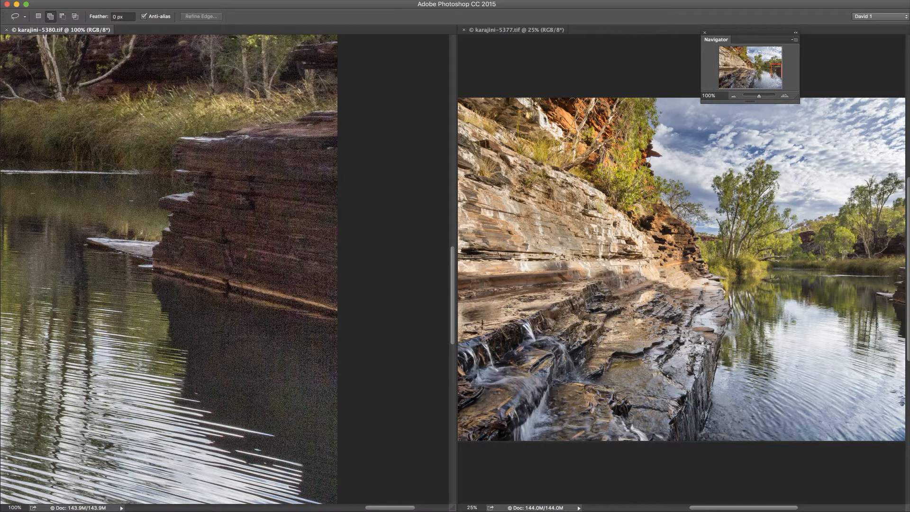
# Step: Return both karajini-5380.tif and karajini-5377.tif to 16.7% so the full frames can be compared side by side
pyautogui.press('super+minus')
pyautogui.press('super+minus')
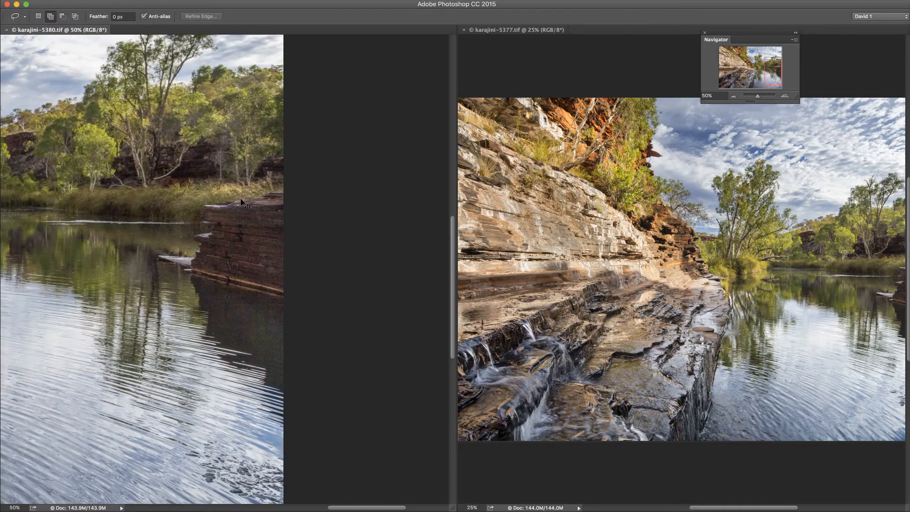
pyautogui.press('super+minus')
pyautogui.press('super+minus')
pyautogui.press('super+minus')
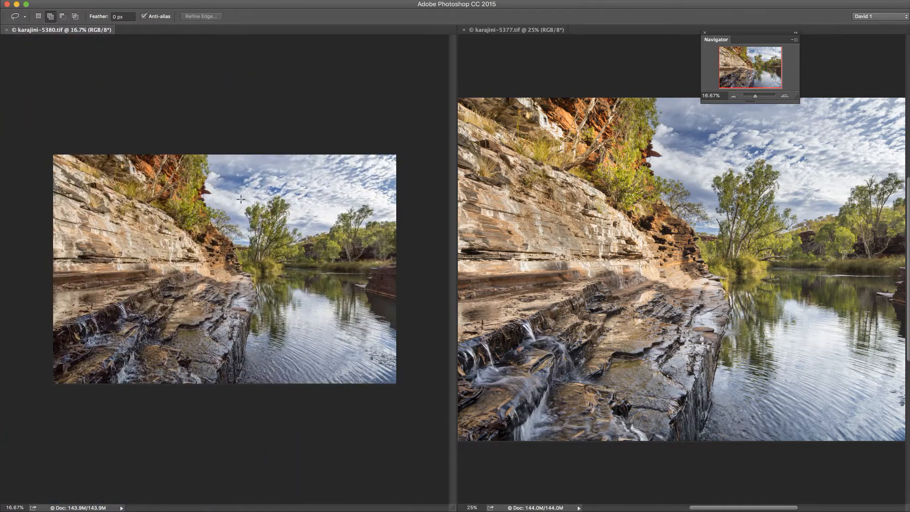
pyautogui.click(525, 31)
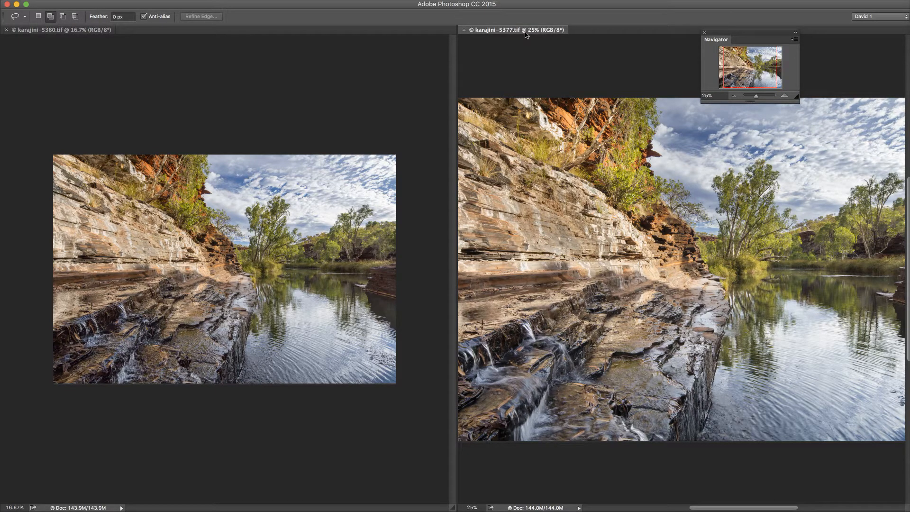
pyautogui.press('super+minus')
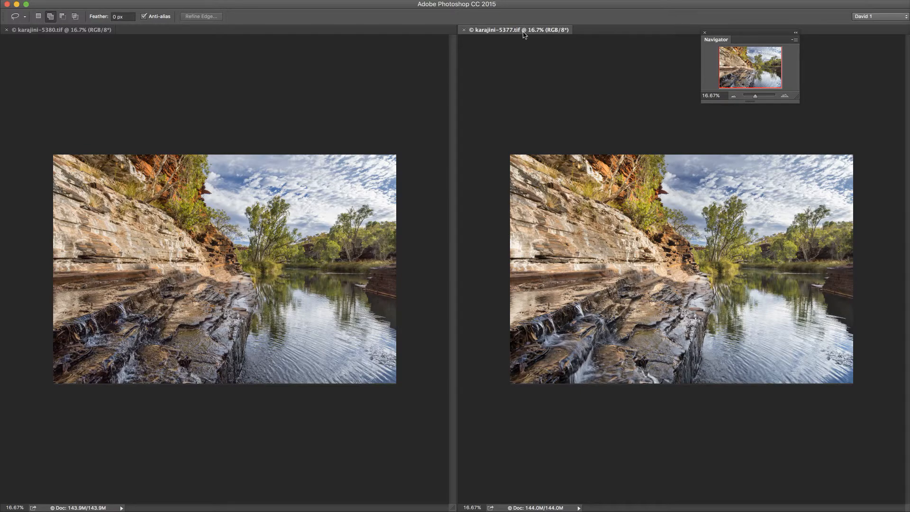
# Step: Examine the dark rock and its shadowed water at the right edge of karajini-5377.tif at 100%
pyautogui.press('super+plus')
pyautogui.press('super+plus')
pyautogui.press('super+plus')
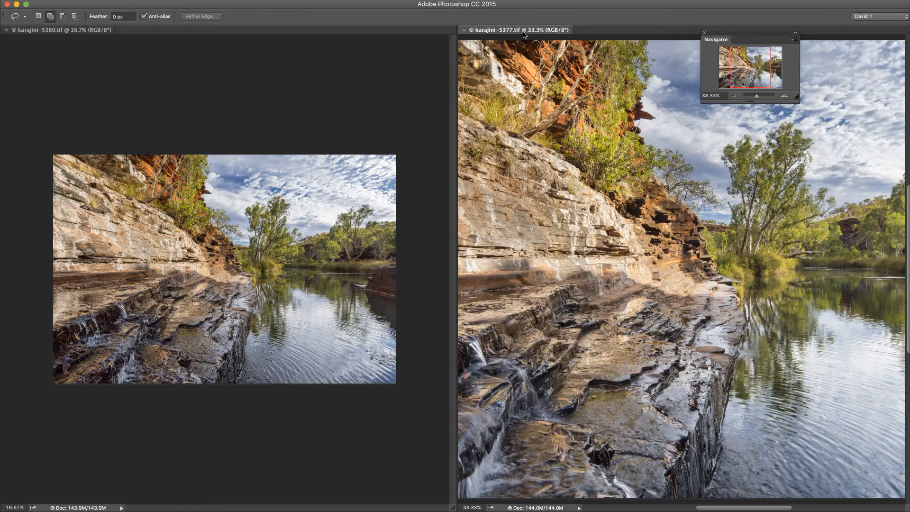
pyautogui.press('super+plus')
pyautogui.press('super+plus')
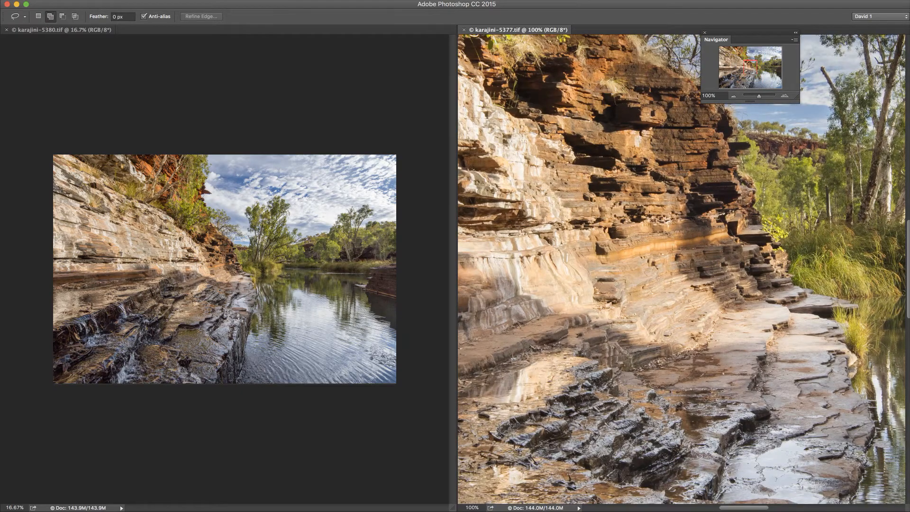
pyautogui.moveTo(746, 65); pyautogui.dragTo(787, 67)
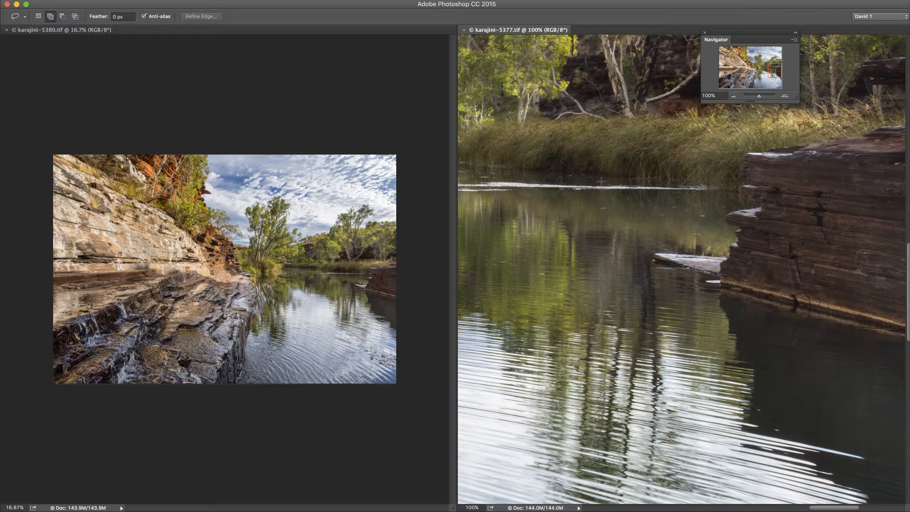
# Step: Show the same dark rock area of karajini-5380.tif at 100% to compare its shadows with karajini-5377.tif
pyautogui.click(43, 31)
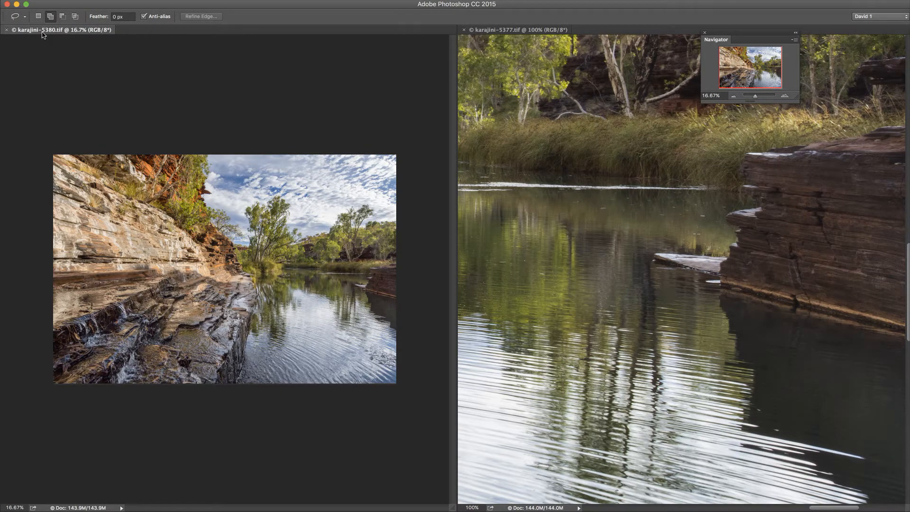
pyautogui.press('super+equal')
pyautogui.press('super+equal')
pyautogui.press('super+equal')
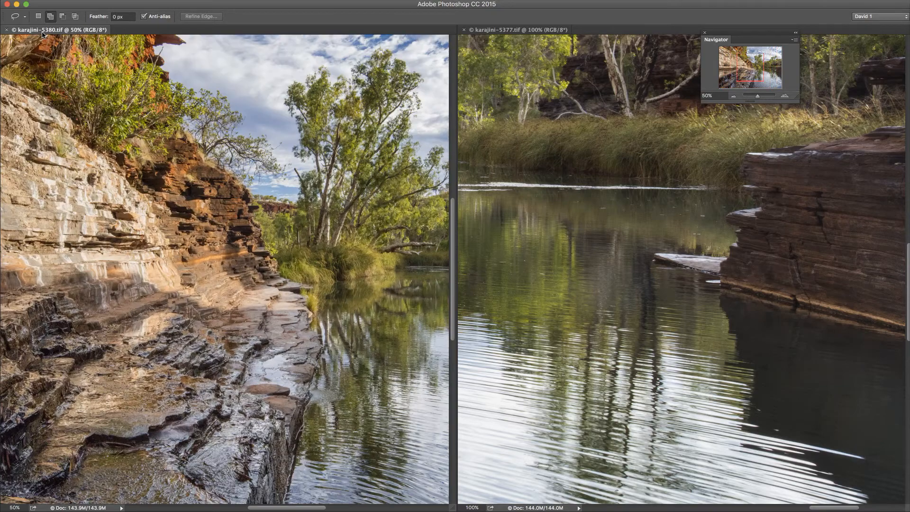
pyautogui.press('super+equal')
pyautogui.press('super+equal')
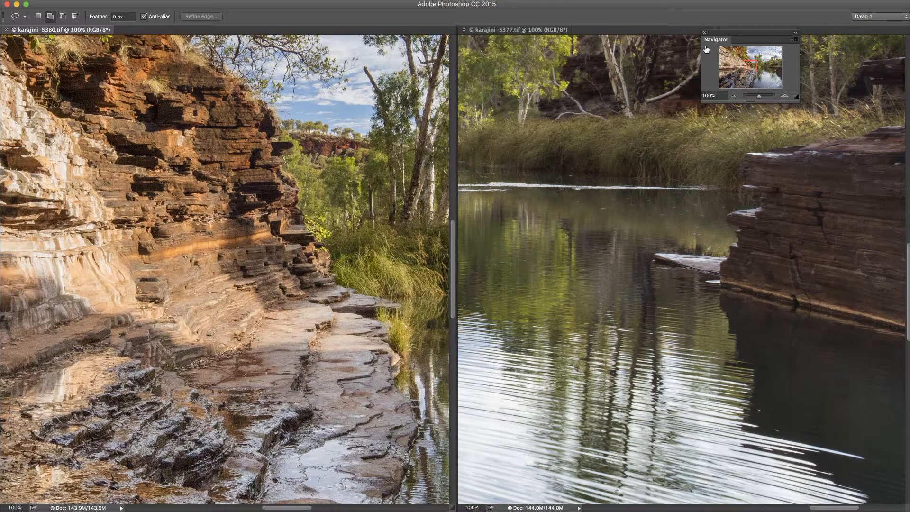
pyautogui.moveTo(747, 63); pyautogui.dragTo(793, 67)
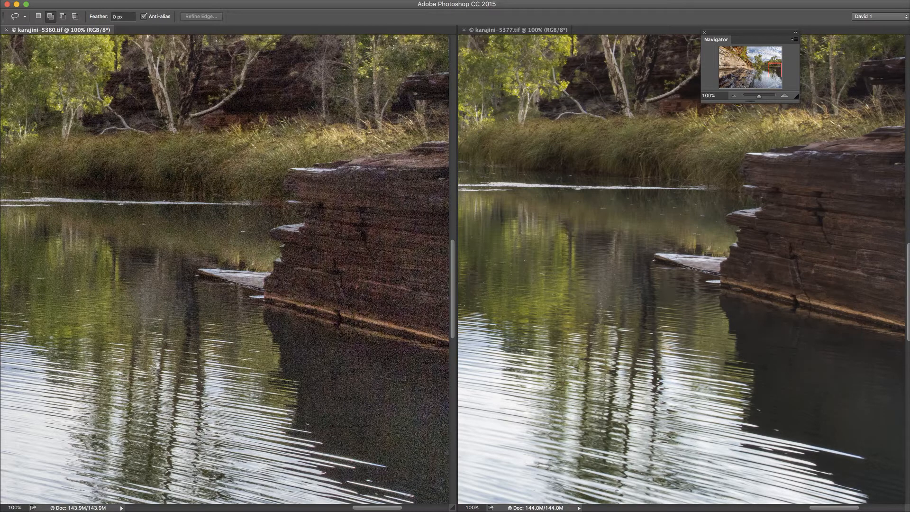
# Step: Close karajini-5380.tif and reduce karajini-5377.tif until the whole image is visible
pyautogui.click(6, 30)
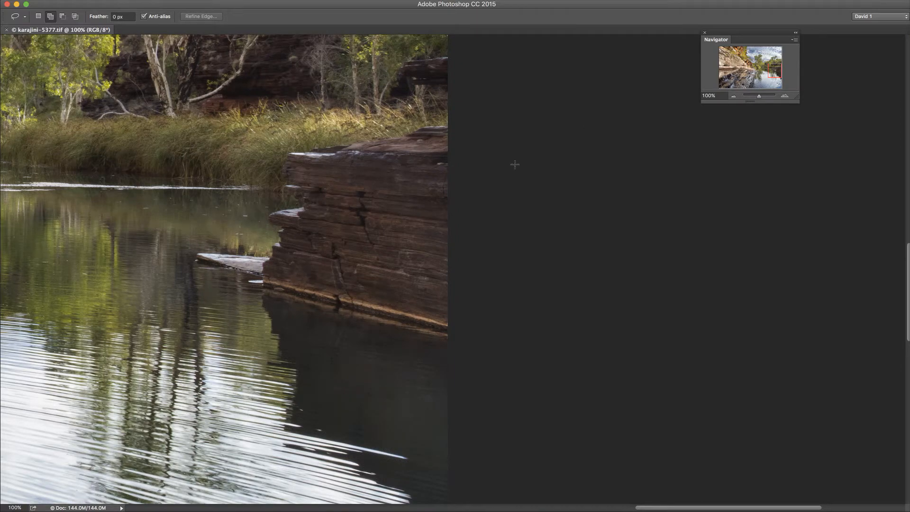
pyautogui.press('super+minus')
pyautogui.press('super+minus')
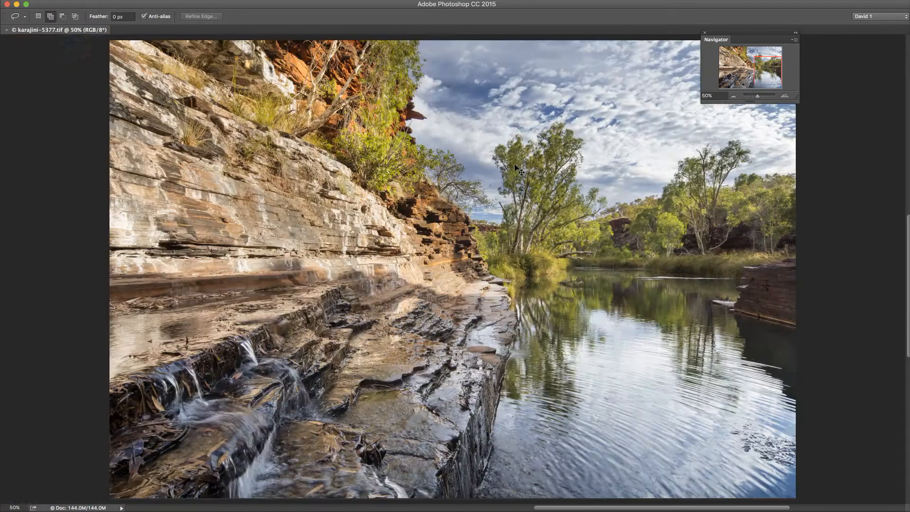
pyautogui.press('super+minus')
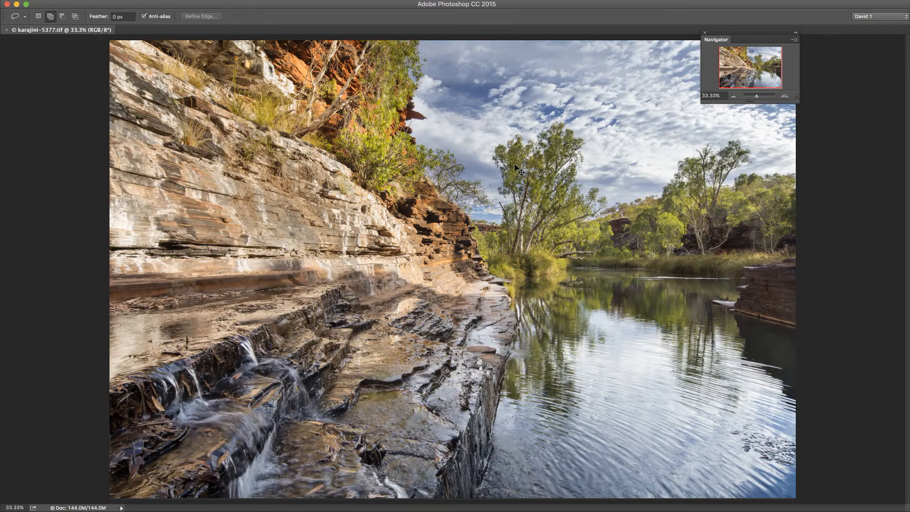
pyautogui.press('super+minus')
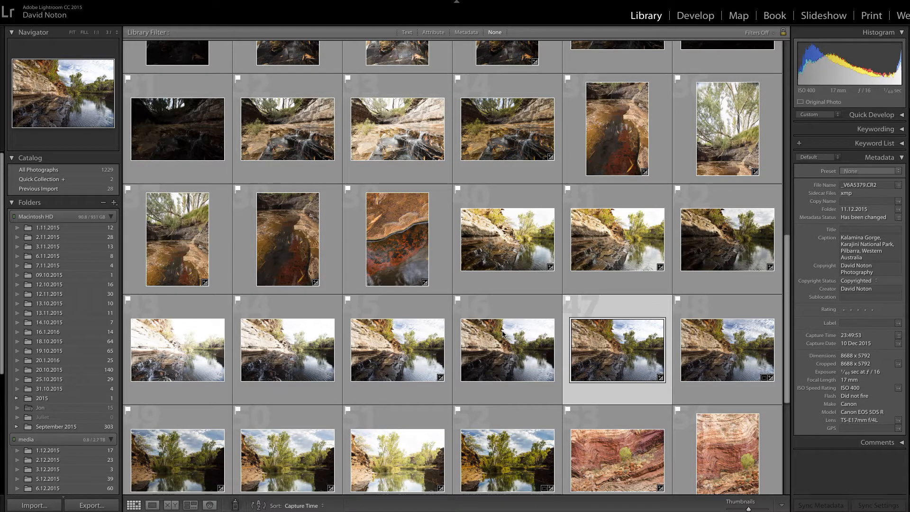
# Step: In the Lightroom library, examine the bracketed river gorge exposures one by one, along with the merged _V6A5380-HDR.dng
pyautogui.scroll(-3, 498, 336)
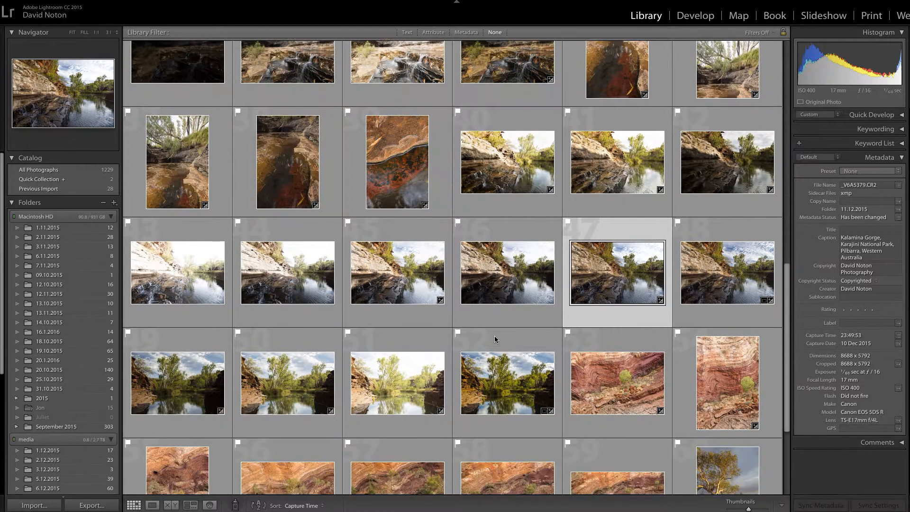
pyautogui.scroll(-1, 495, 337)
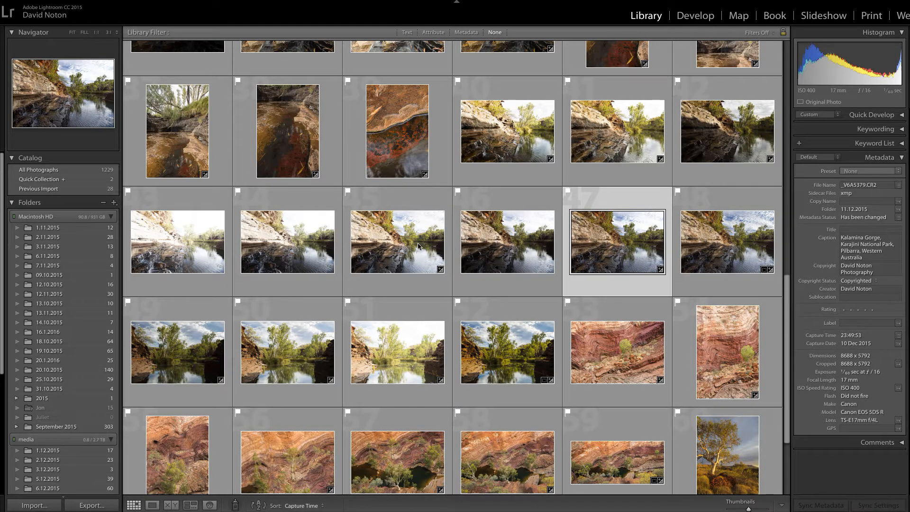
pyautogui.click(742, 247)
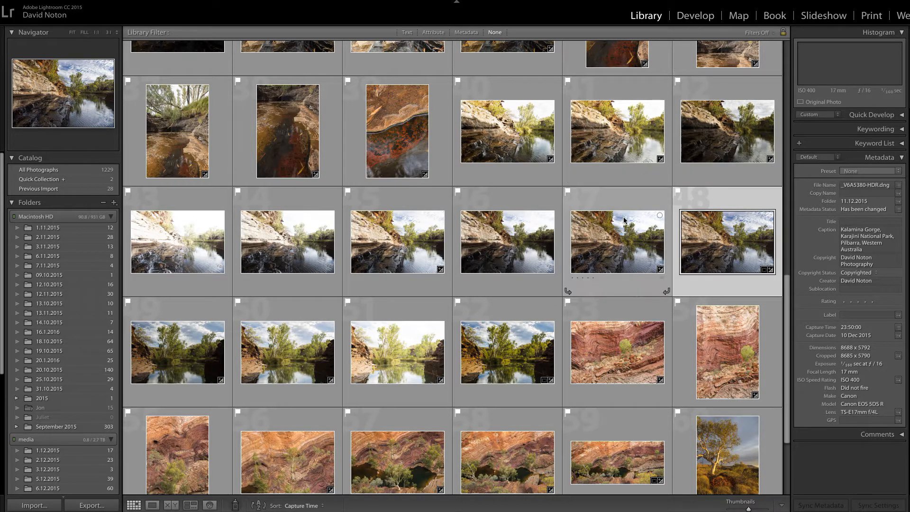
pyautogui.click(611, 242)
pyautogui.click(510, 245)
pyautogui.click(380, 244)
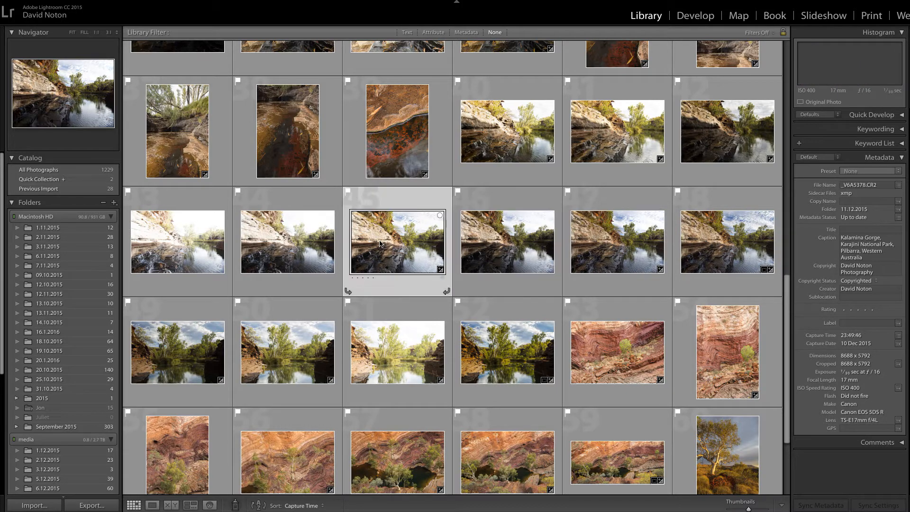
pyautogui.click(284, 244)
pyautogui.click(172, 250)
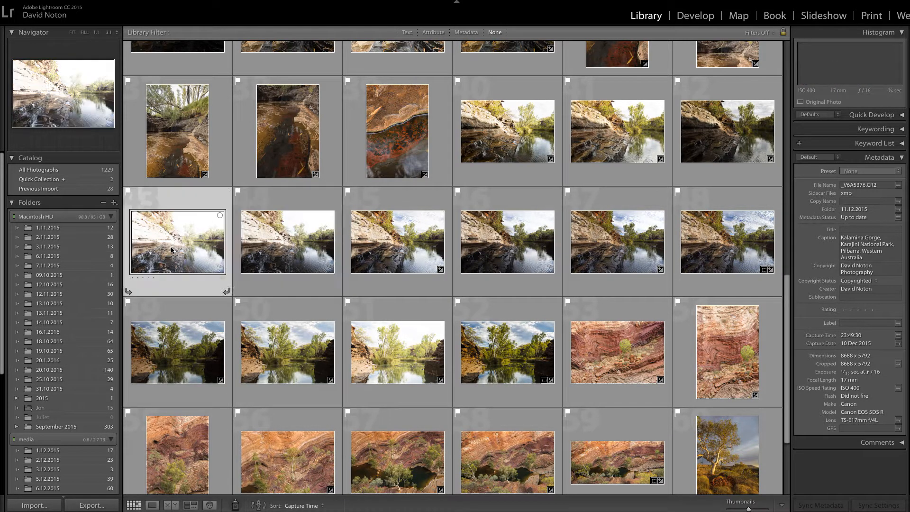
pyautogui.click(724, 246)
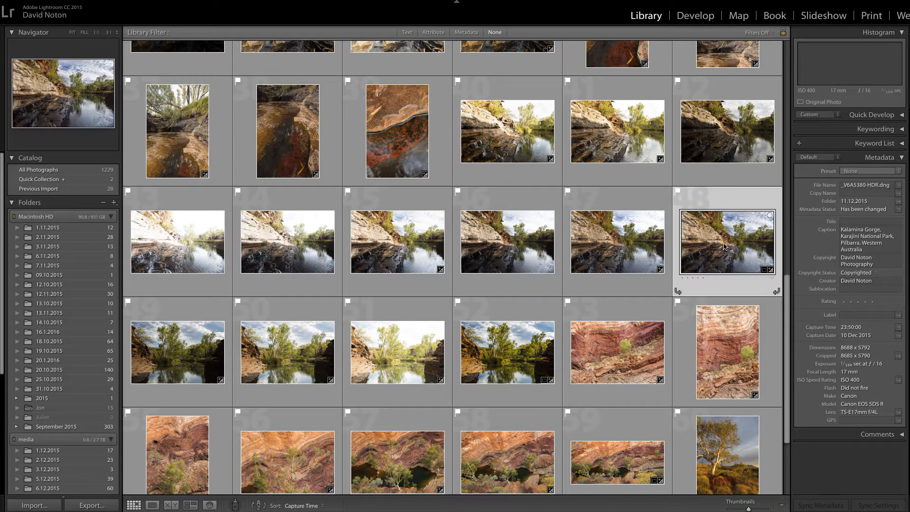
pyautogui.click(630, 250)
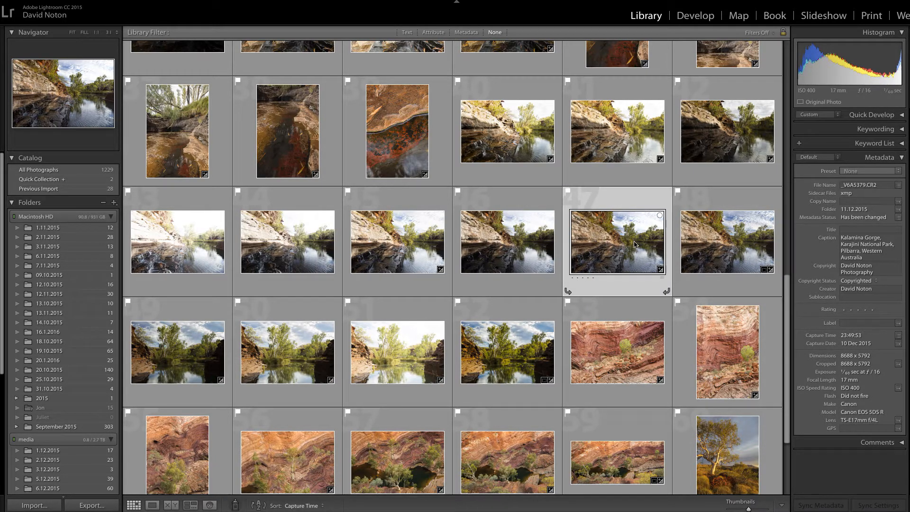
# Step: Open _V6A5377.CR2 in the Develop module and reset all its adjustments
pyautogui.click(403, 241)
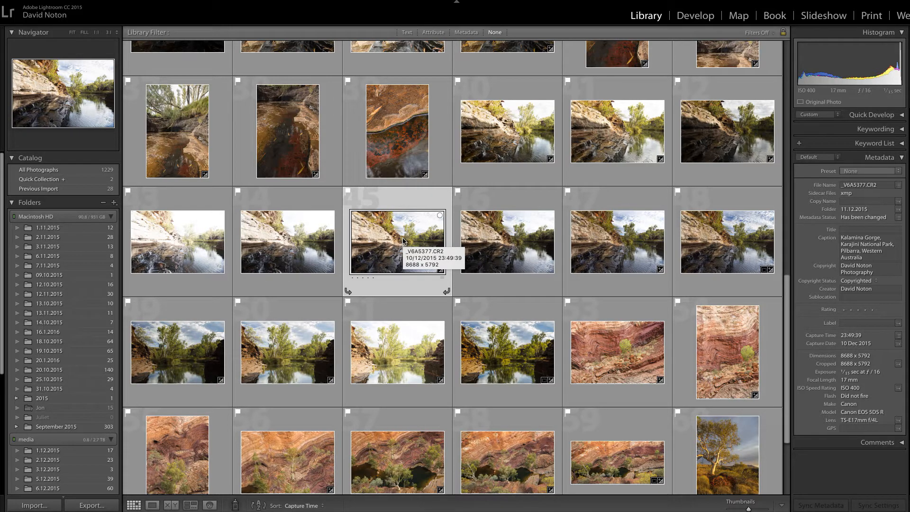
pyautogui.click(696, 18)
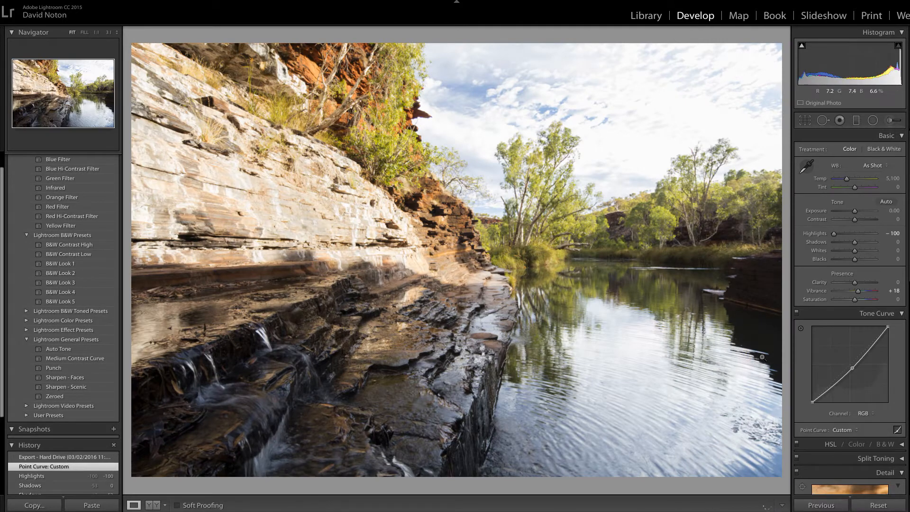
pyautogui.click(878, 506)
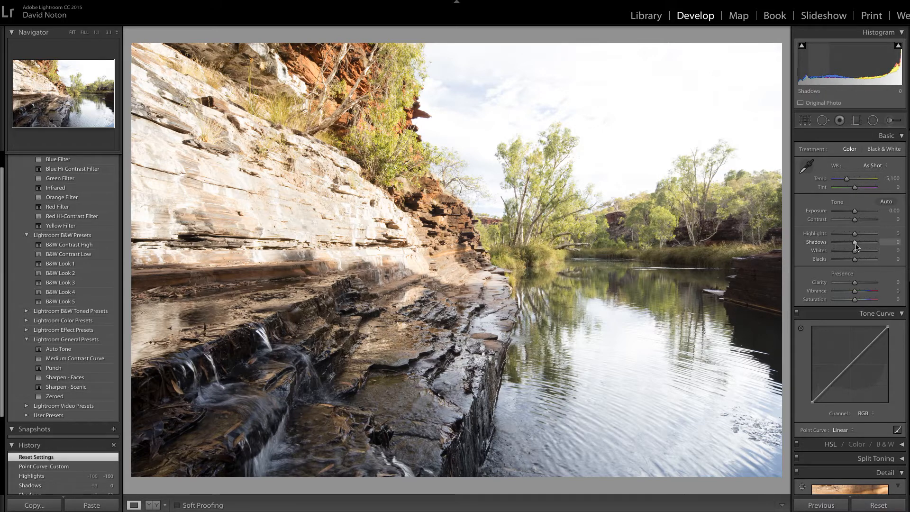
# Step: Lift the Shadows of the reset river gorge photo to +45
pyautogui.moveTo(856, 244); pyautogui.dragTo(862, 244)
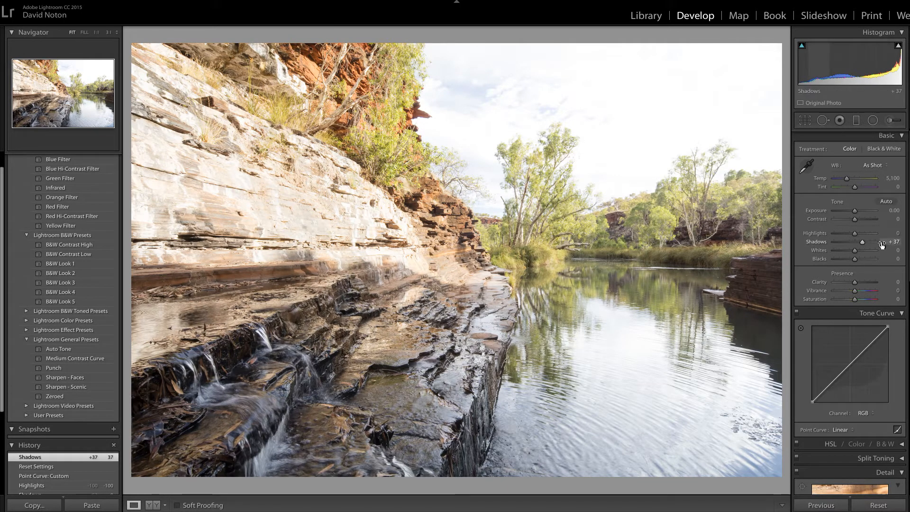
pyautogui.moveTo(863, 244); pyautogui.dragTo(865, 244)
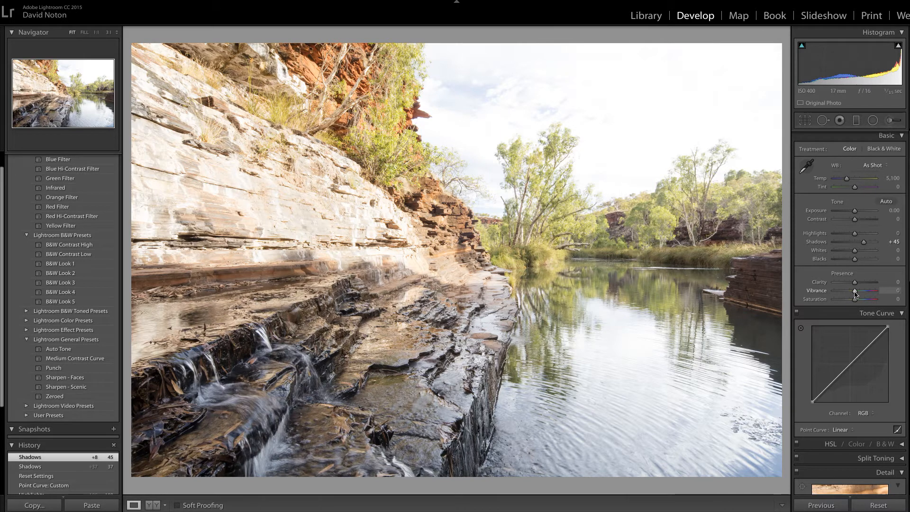
# Step: Set the photo's Vibrance to +16 and apply the Sharpen - Scenic preset
pyautogui.moveTo(855, 291); pyautogui.dragTo(859, 292)
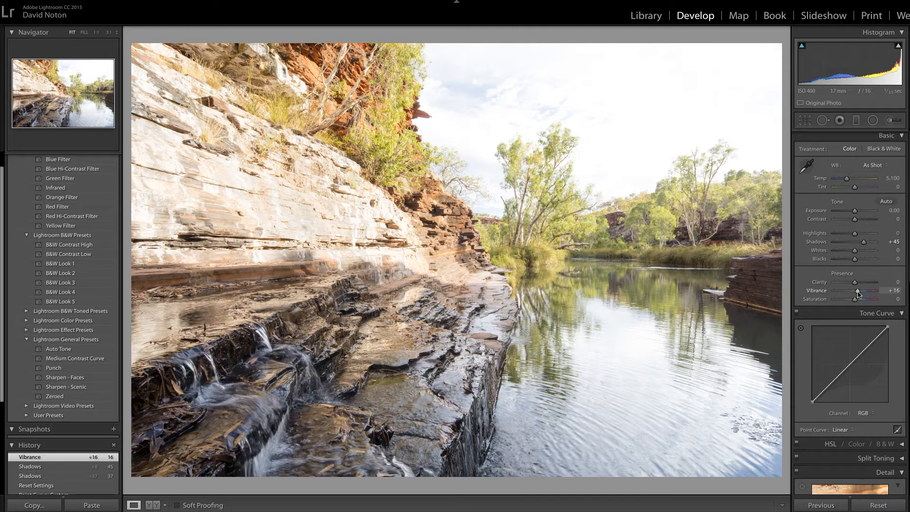
pyautogui.click(75, 388)
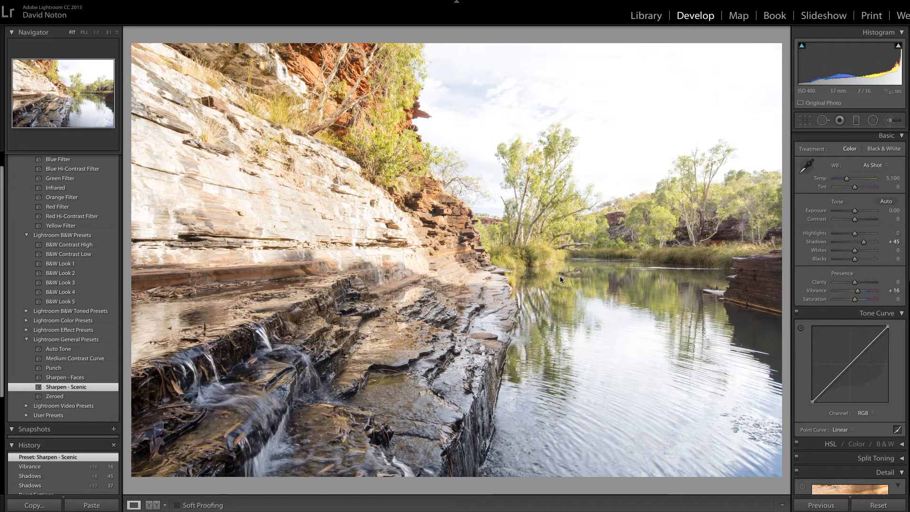
# Step: Rework the photo's tones with Shadows at 0, Highlights at -100 and the tone curve's midpoint pulled slightly down
pyautogui.doubleClick(865, 245)
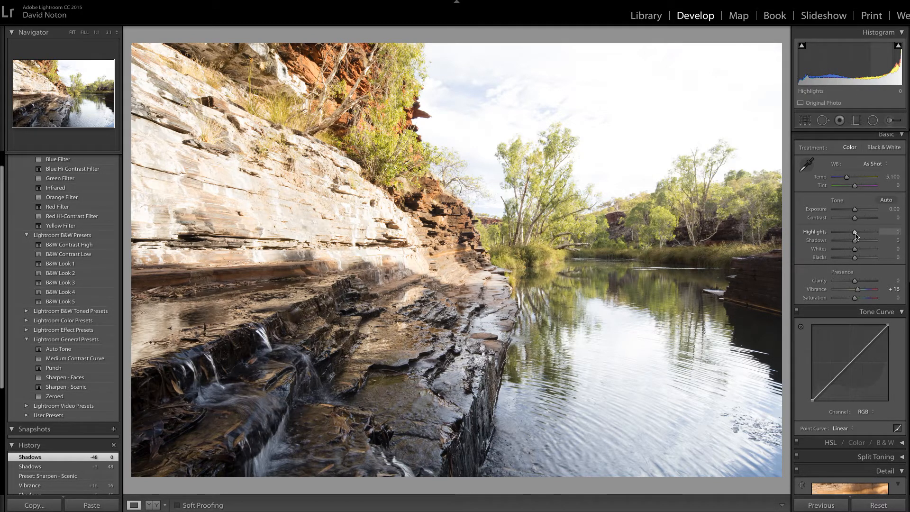
pyautogui.moveTo(856, 234); pyautogui.dragTo(834, 235)
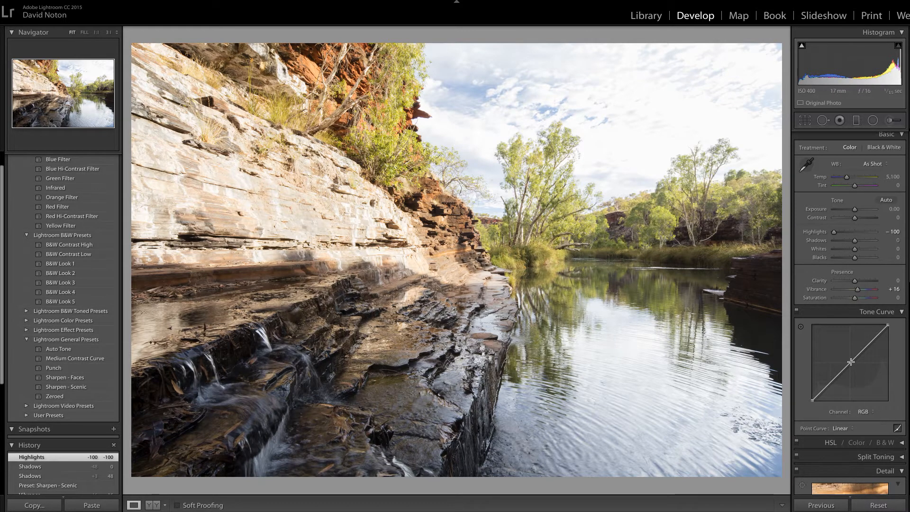
pyautogui.moveTo(851, 362); pyautogui.dragTo(854, 365)
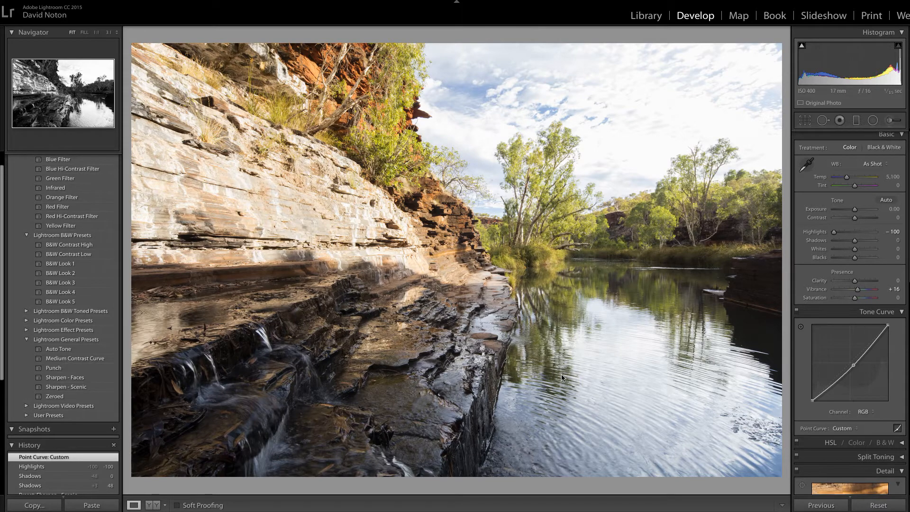
# Step: Open the darker exposure _V6A5379.CR2 from the library in the Develop module and reset all its adjustments
pyautogui.click(646, 16)
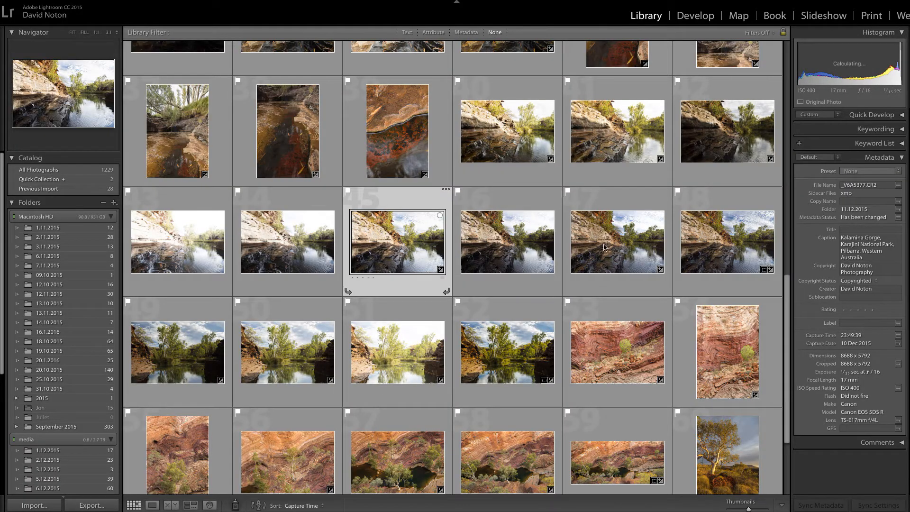
pyautogui.click(618, 254)
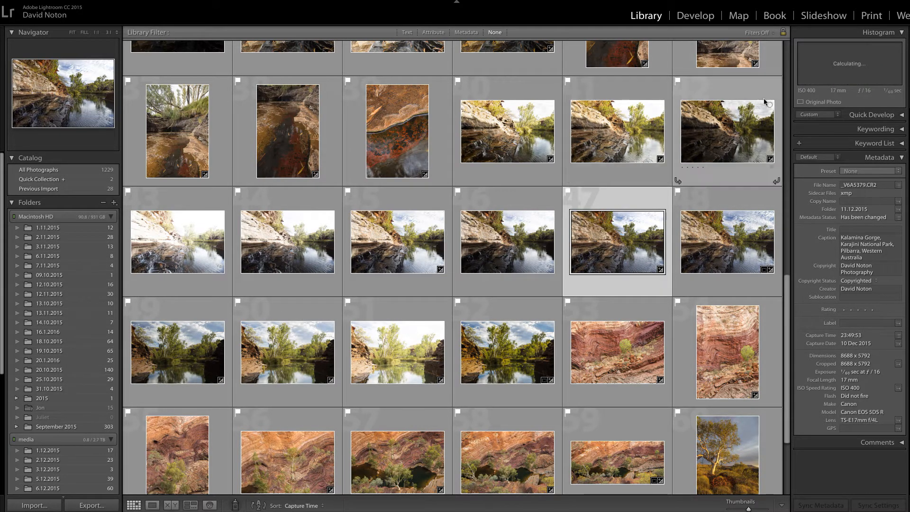
pyautogui.click(694, 20)
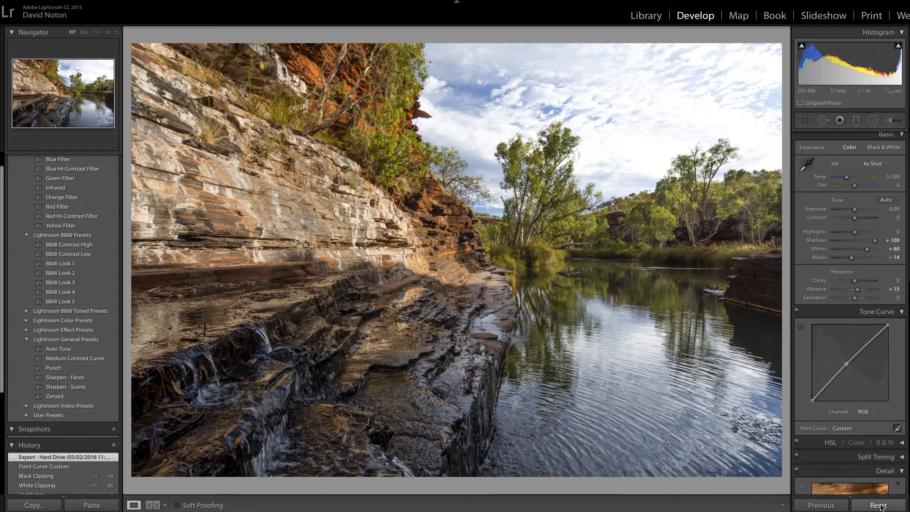
pyautogui.click(878, 505)
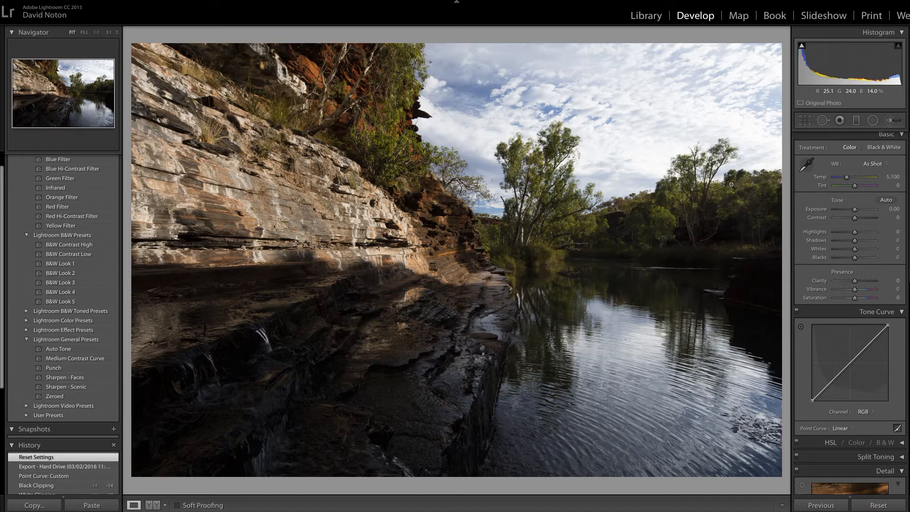
# Step: Set the dark frame's Highlights to -68 and its Whites to +13
pyautogui.moveTo(855, 231); pyautogui.dragTo(842, 235)
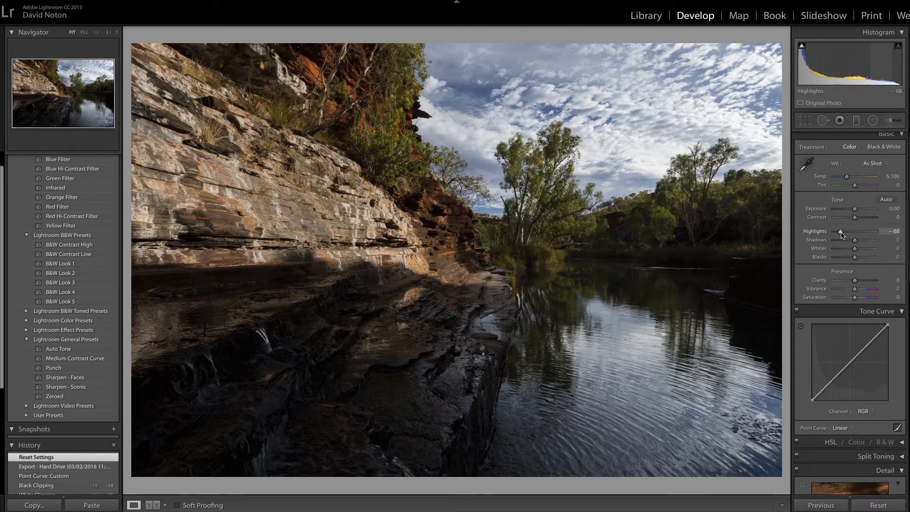
pyautogui.moveTo(842, 232); pyautogui.dragTo(841, 233)
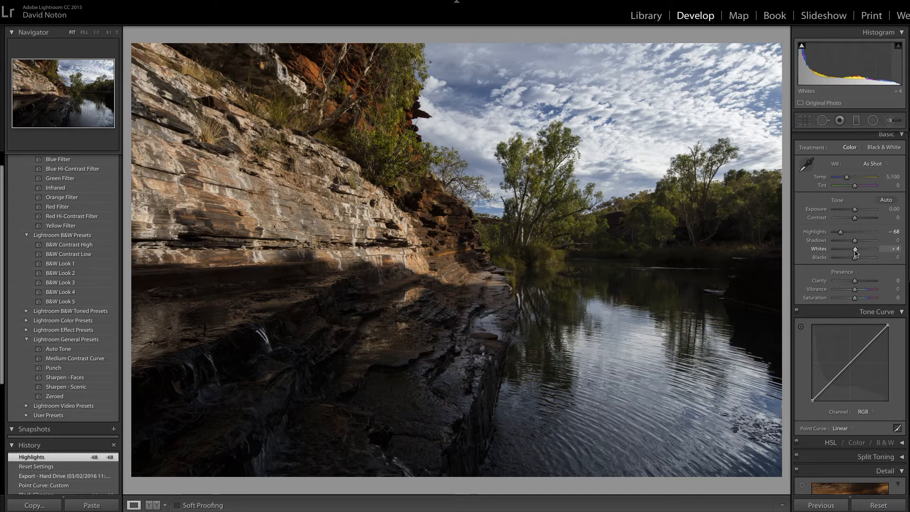
pyautogui.moveTo(856, 252); pyautogui.dragTo(857, 252)
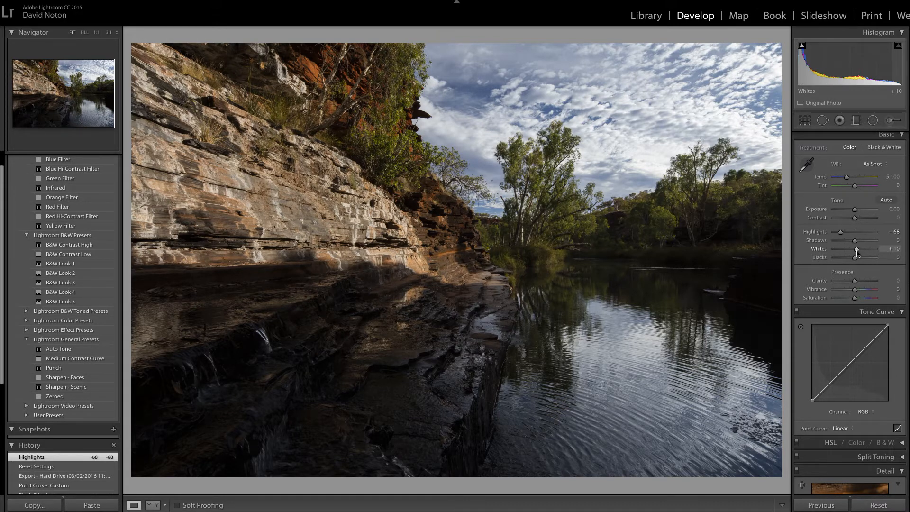
pyautogui.moveTo(858, 253); pyautogui.dragTo(859, 253)
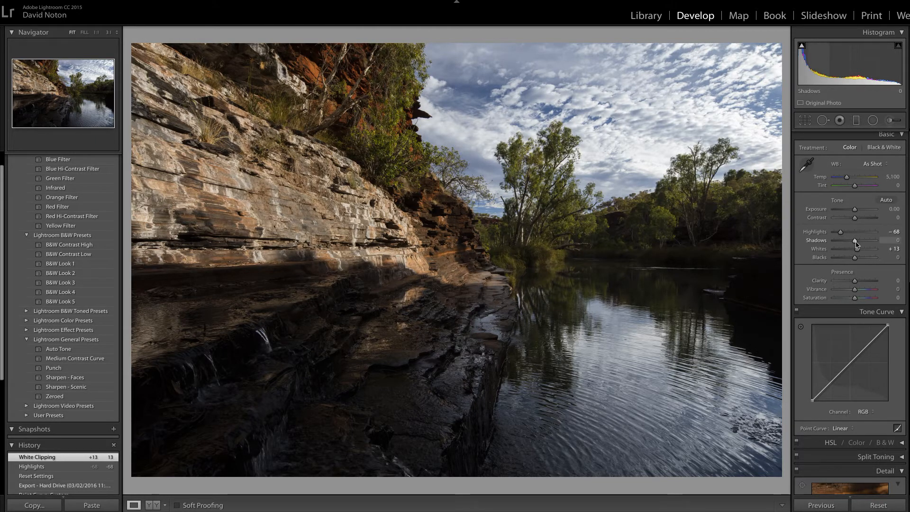
# Step: Raise Shadows to +100 and Vibrance to +16, and sharpen the photo with the Sharpen - Scenic preset
pyautogui.moveTo(856, 244); pyautogui.dragTo(881, 245)
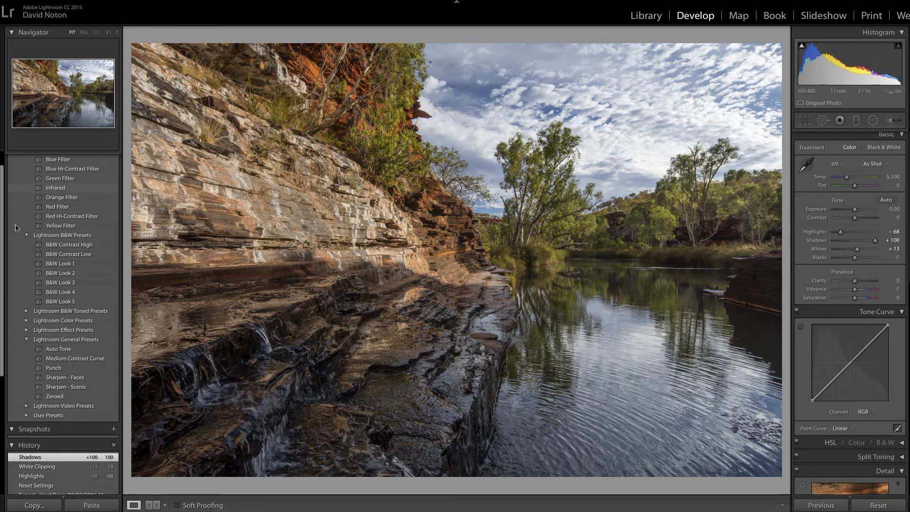
pyautogui.click(79, 388)
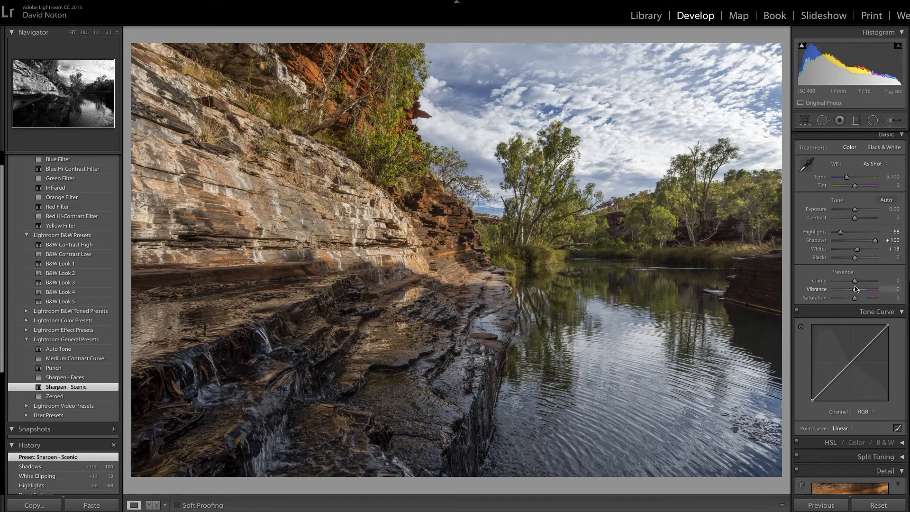
pyautogui.moveTo(854, 289); pyautogui.dragTo(859, 292)
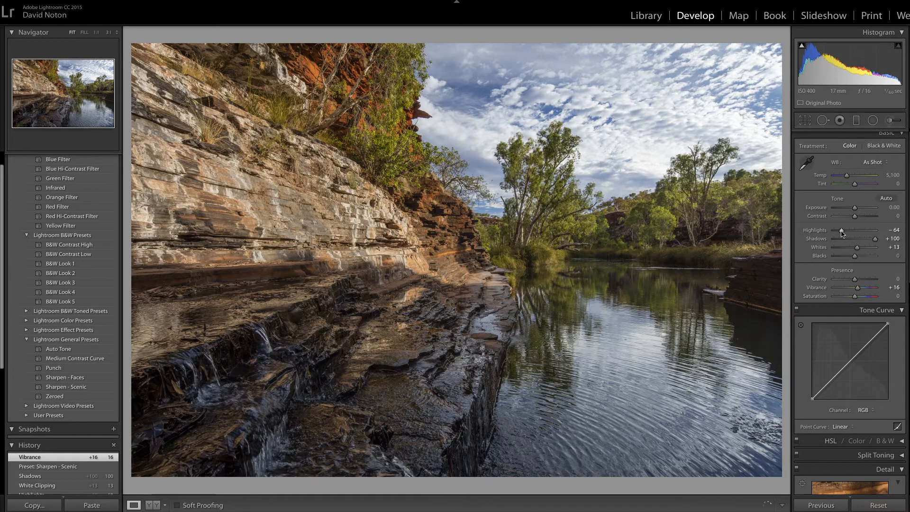
# Step: Rebalance the bright tones with Highlights at 0 and Whites at +61, and raise the tone curve's midpoint to about 45.9 / 51.8 %
pyautogui.doubleClick(842, 231)
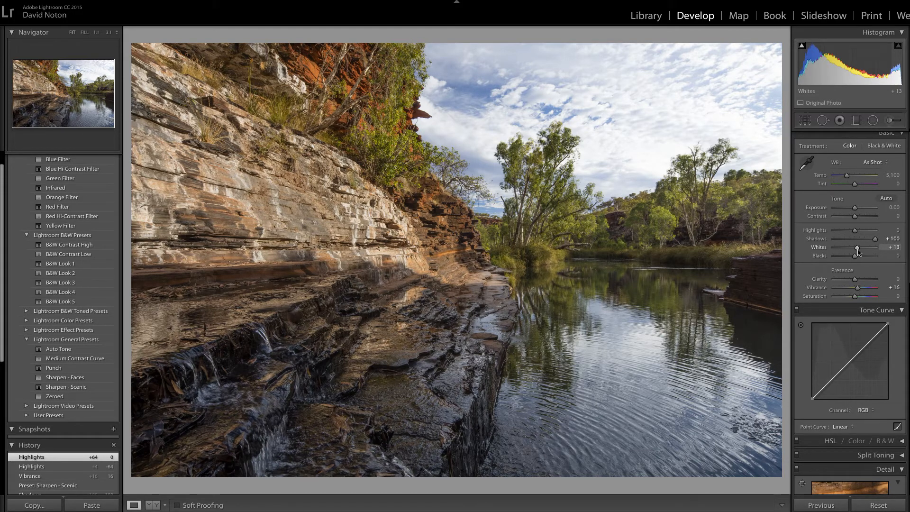
pyautogui.moveTo(858, 249); pyautogui.dragTo(868, 254)
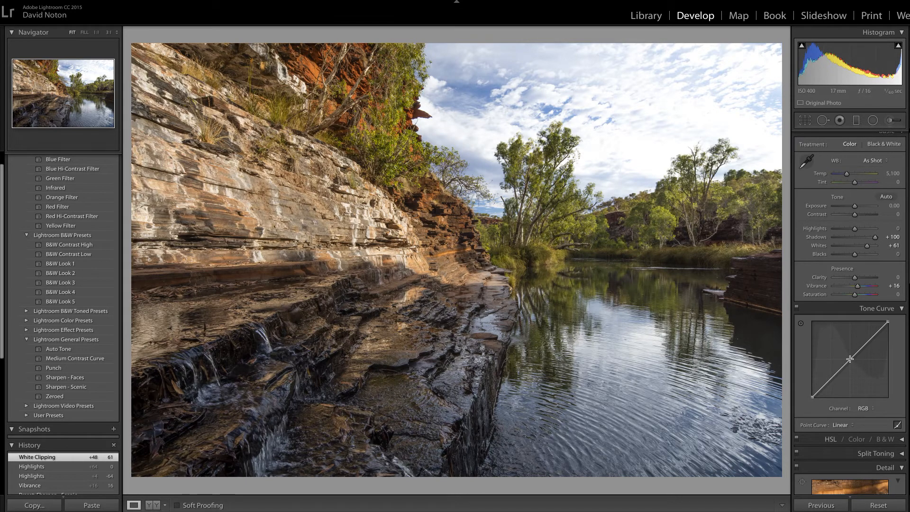
pyautogui.moveTo(850, 359); pyautogui.dragTo(847, 358)
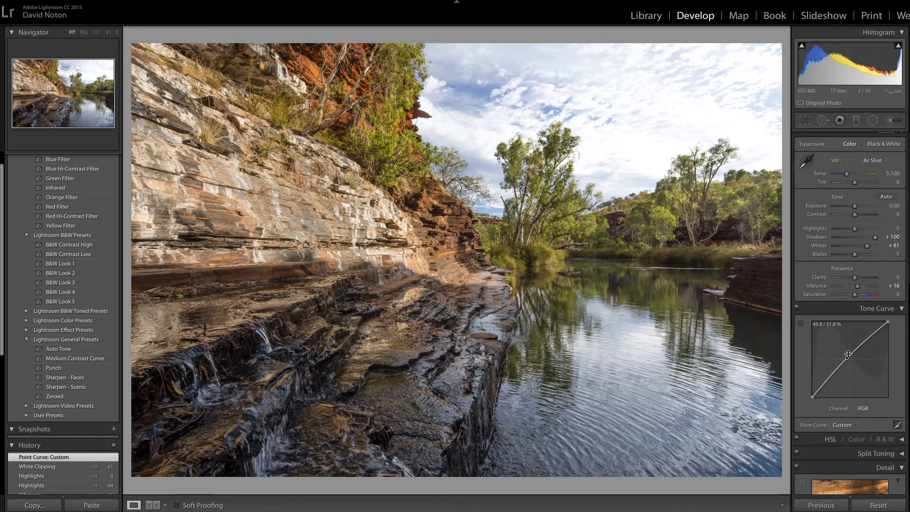